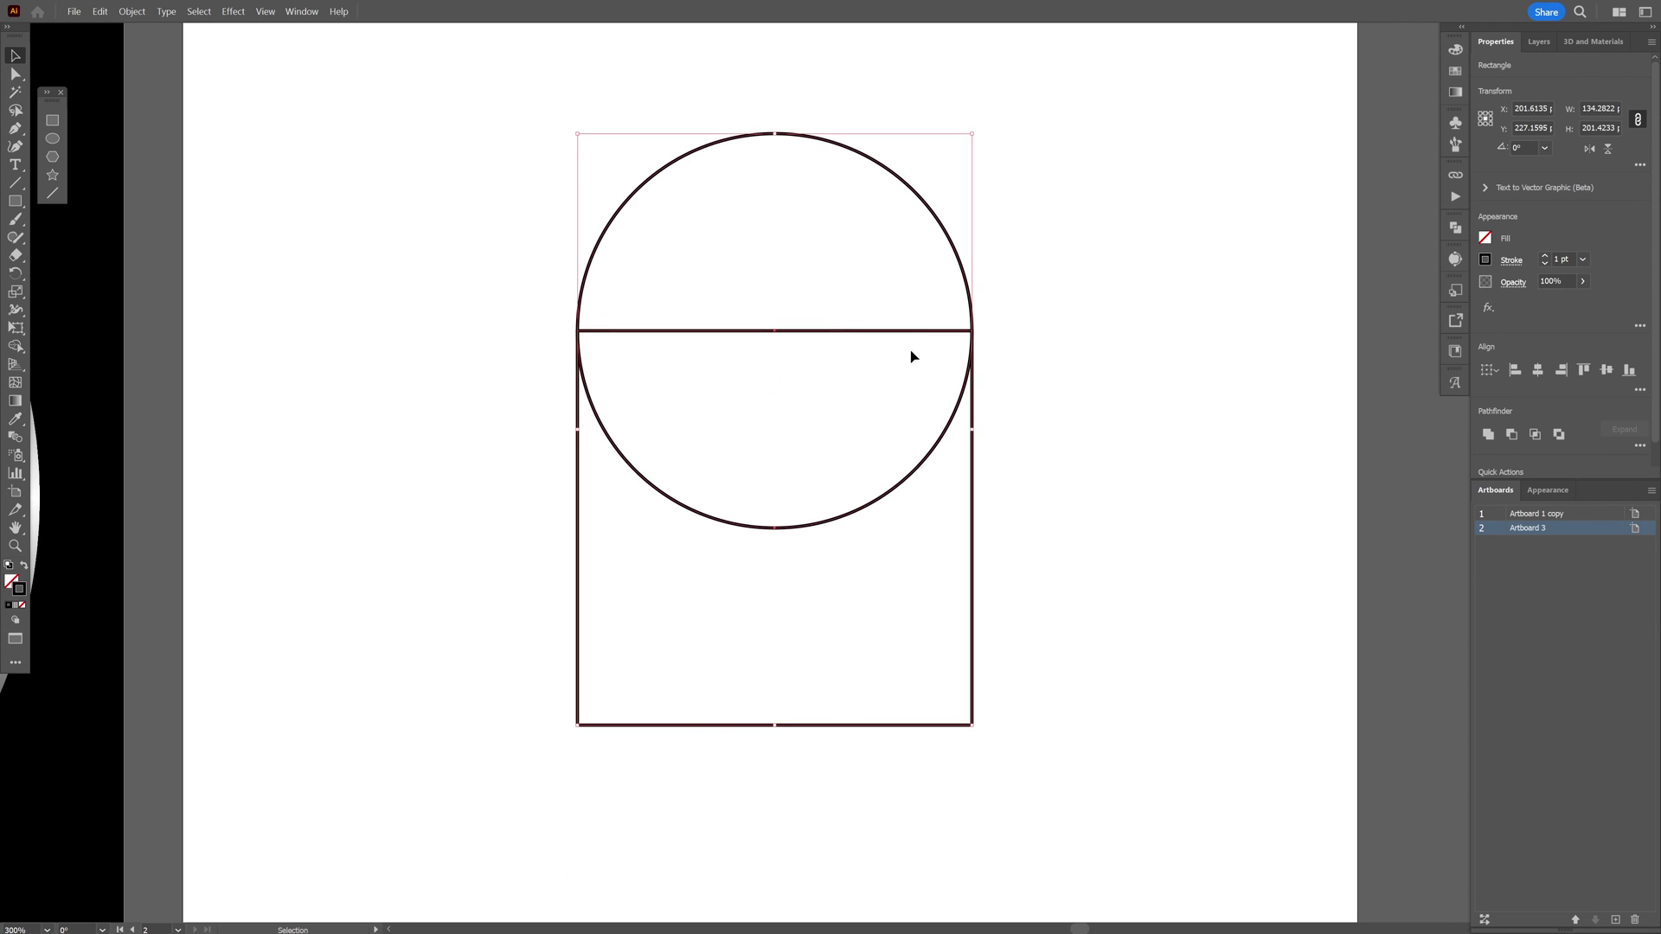
Step: Group the circle and the overlapping square into one object
left_click(738, 688)
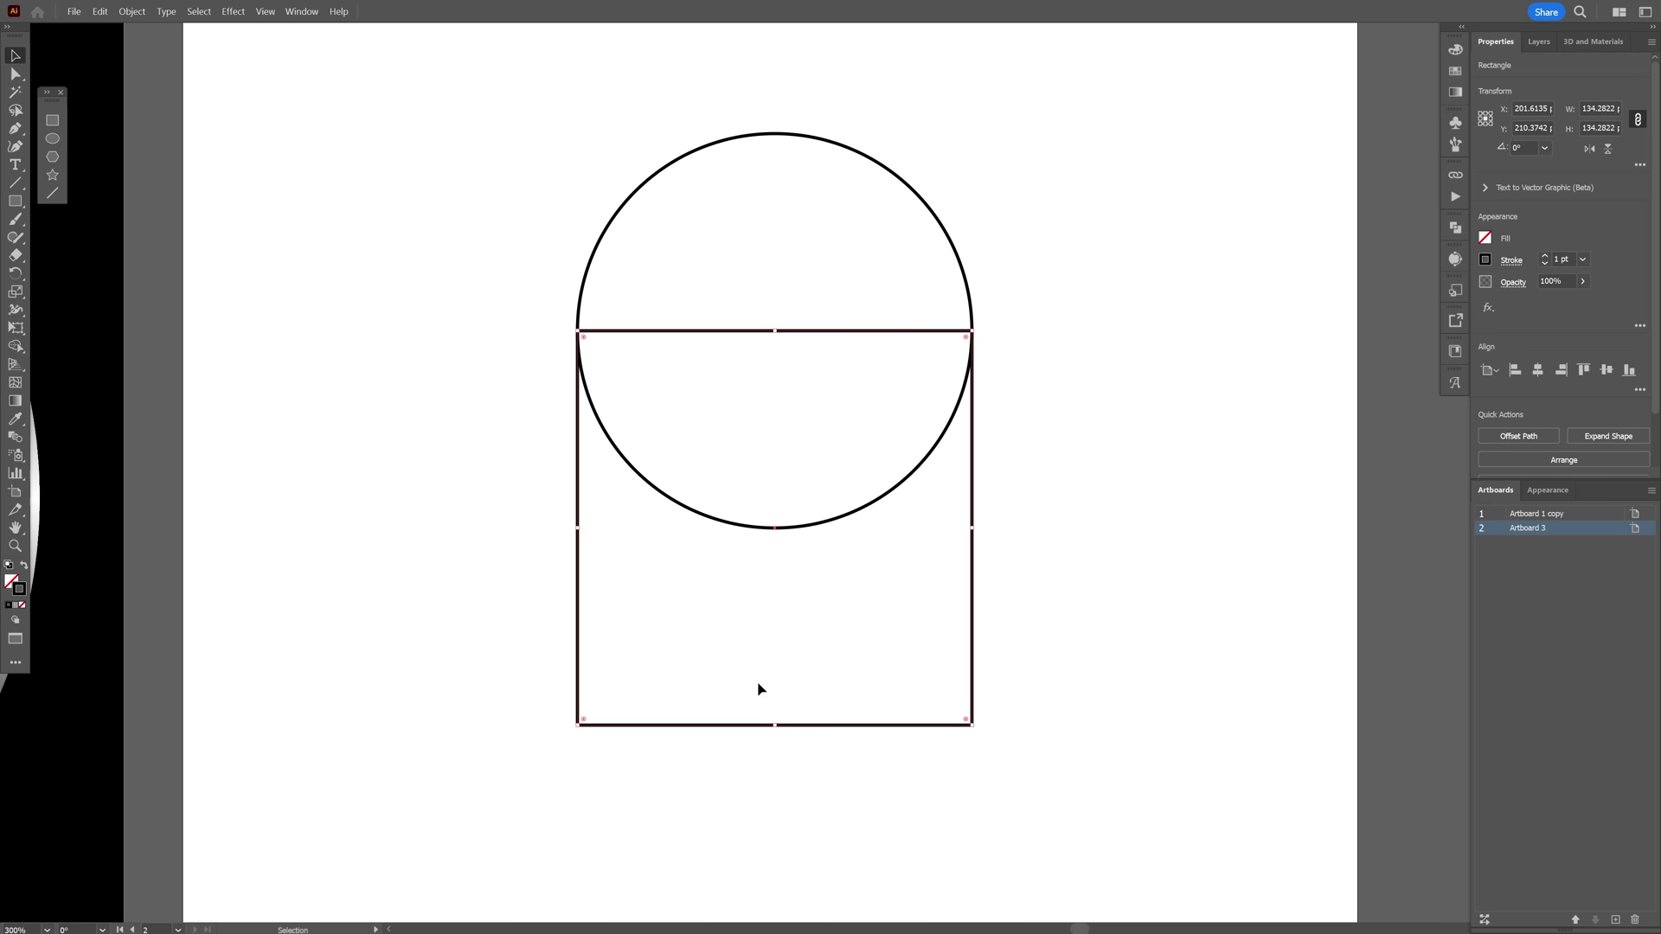
left_click_drag(776, 728, 771, 759)
left_click_drag(1093, 760, 687, 259)
key("ctrl+g")
key("v")
left_click_drag(705, 331, 765, 290)
key("ctrl+z")
Step: Rotate a copy of the grouped shape a quarter turn and line its square up with the original square
left_click(109, 14)
left_click(863, 86)
left_click_drag(974, 129, 1150, 600)
left_click_drag(1038, 591, 1147, 695)
left_click(632, 816)
Step: Turn the overlapping groups upright to form a heart and unite them into a single outline
scroll(566, 774, "up", 4)
left_click_drag(518, 643, 519, 643)
scroll(562, 657, "down", 5)
left_click_drag(974, 237, 760, 174)
scroll(759, 174, "up", 1)
left_click(1488, 435)
key("ctrl+minus")
Step: Reposition the united heart and apply the metallic gradient to its outline by sampling it with the Eyedropper
left_click_drag(670, 529, 1281, 568)
left_click_drag(981, 499, 885, 500)
key("i")
left_click(559, 445)
key("v")
Step: Set the heart's stroke weight to 10 pt and place the heart centred over the metallic circle
scroll(1027, 426, "right", 5)
left_click(1569, 259)
type("10")
key("Return")
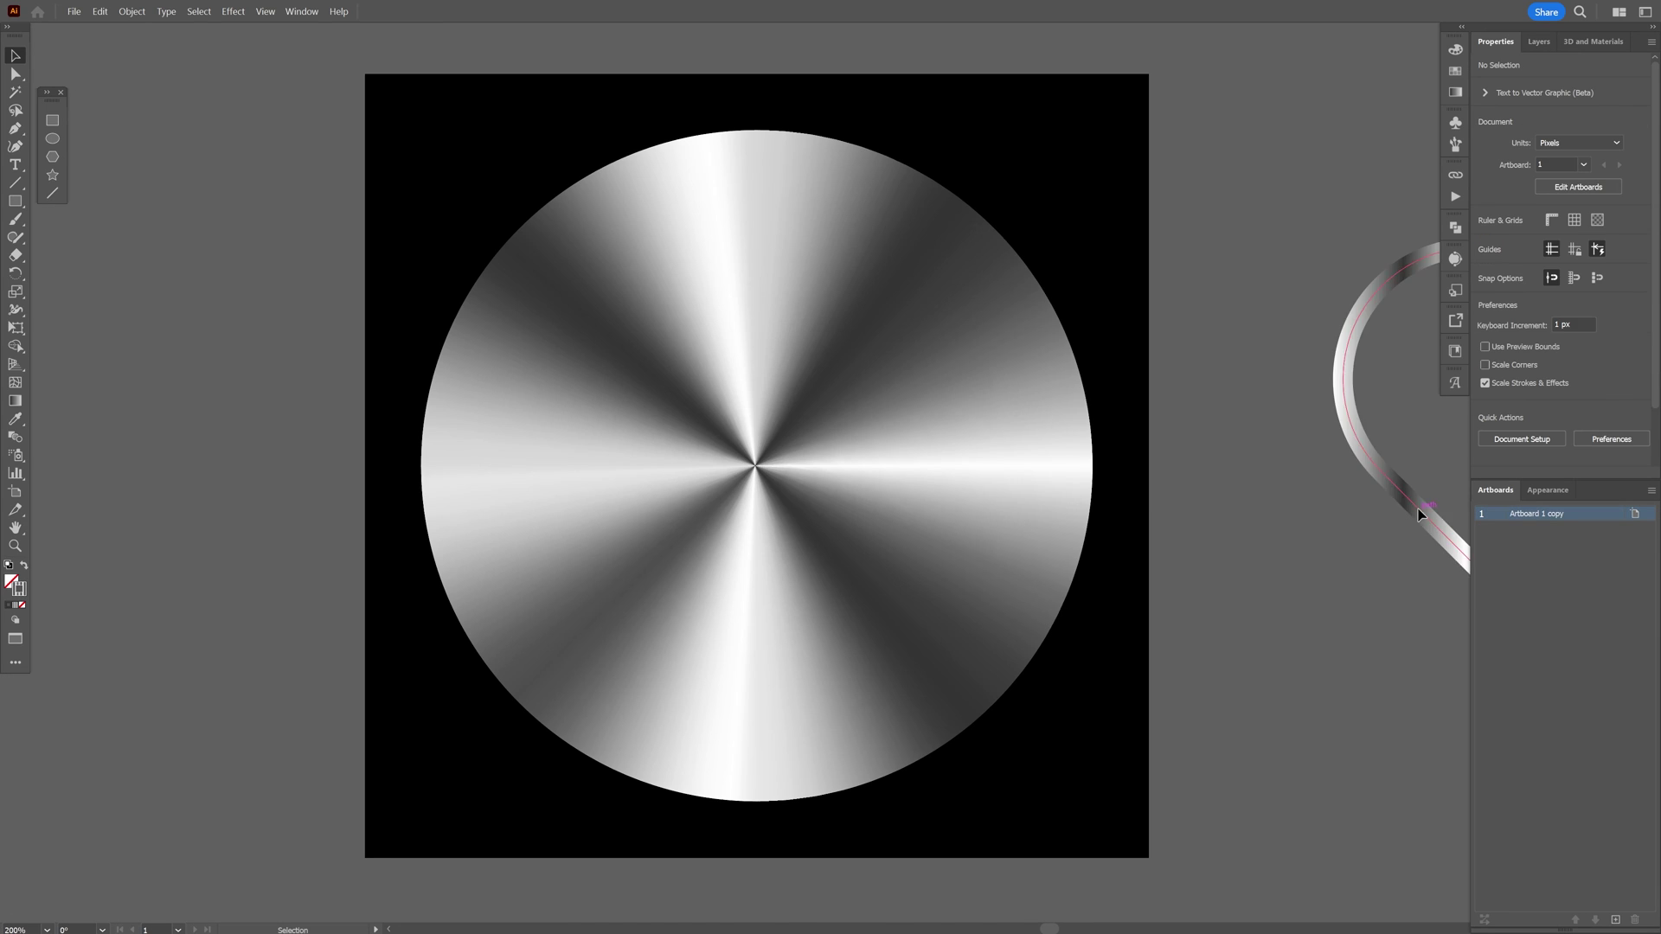
left_click_drag(1418, 511, 591, 514)
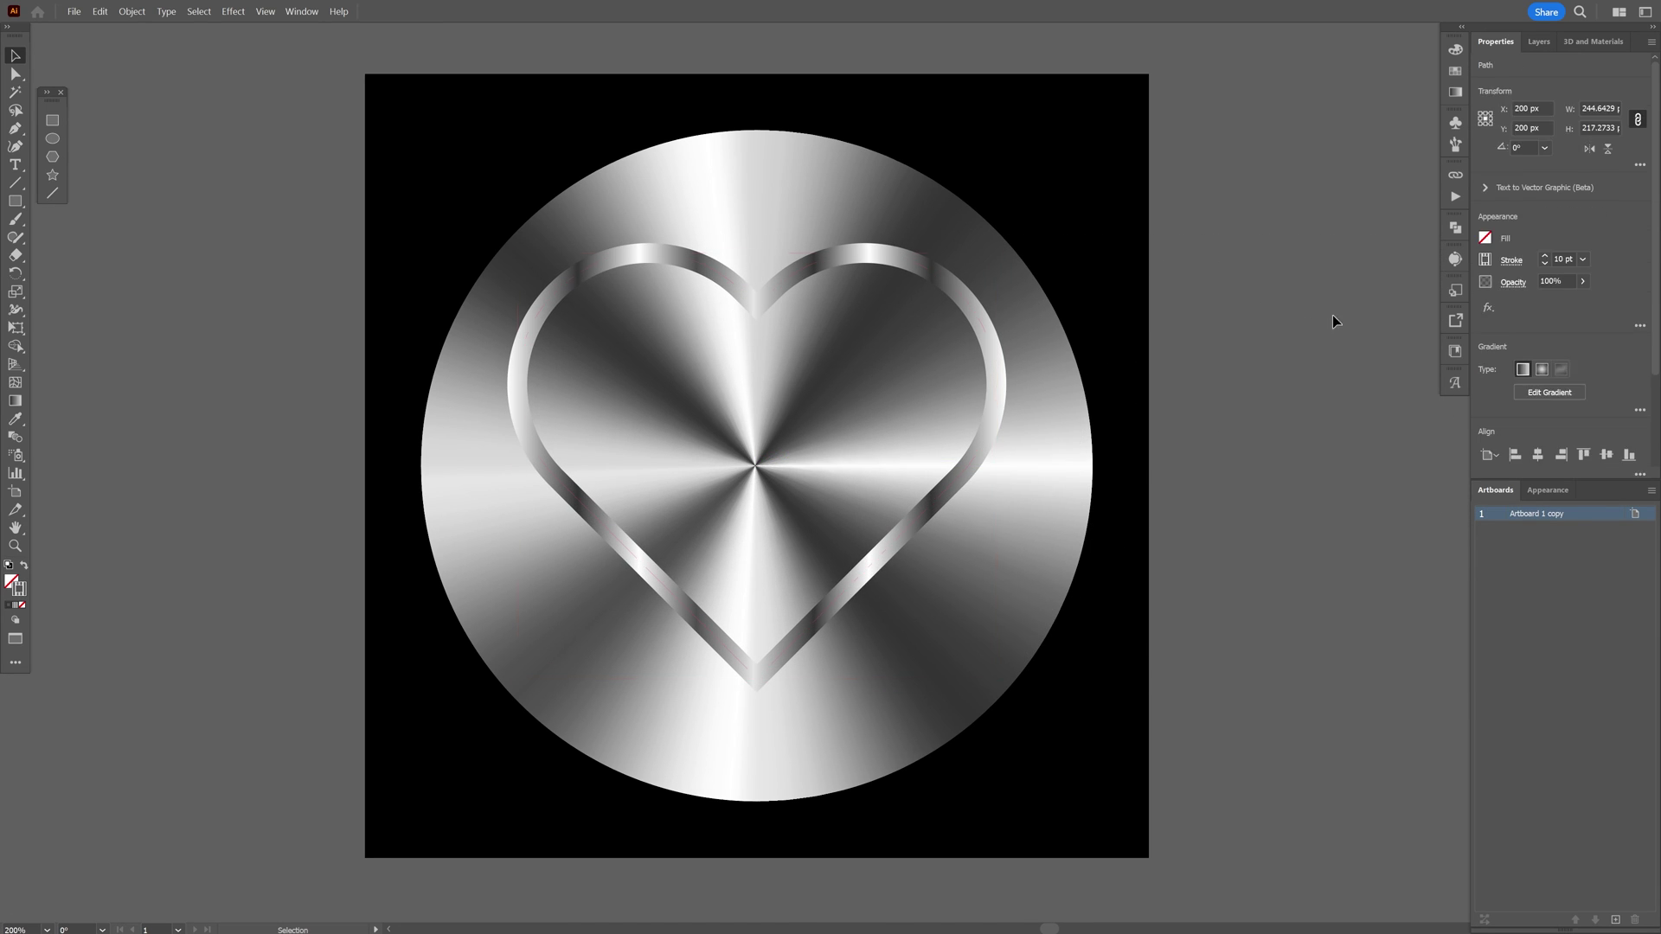
left_click(1333, 317)
Step: Paste a copy of the heart outline in front, exactly over the original
left_click(992, 340)
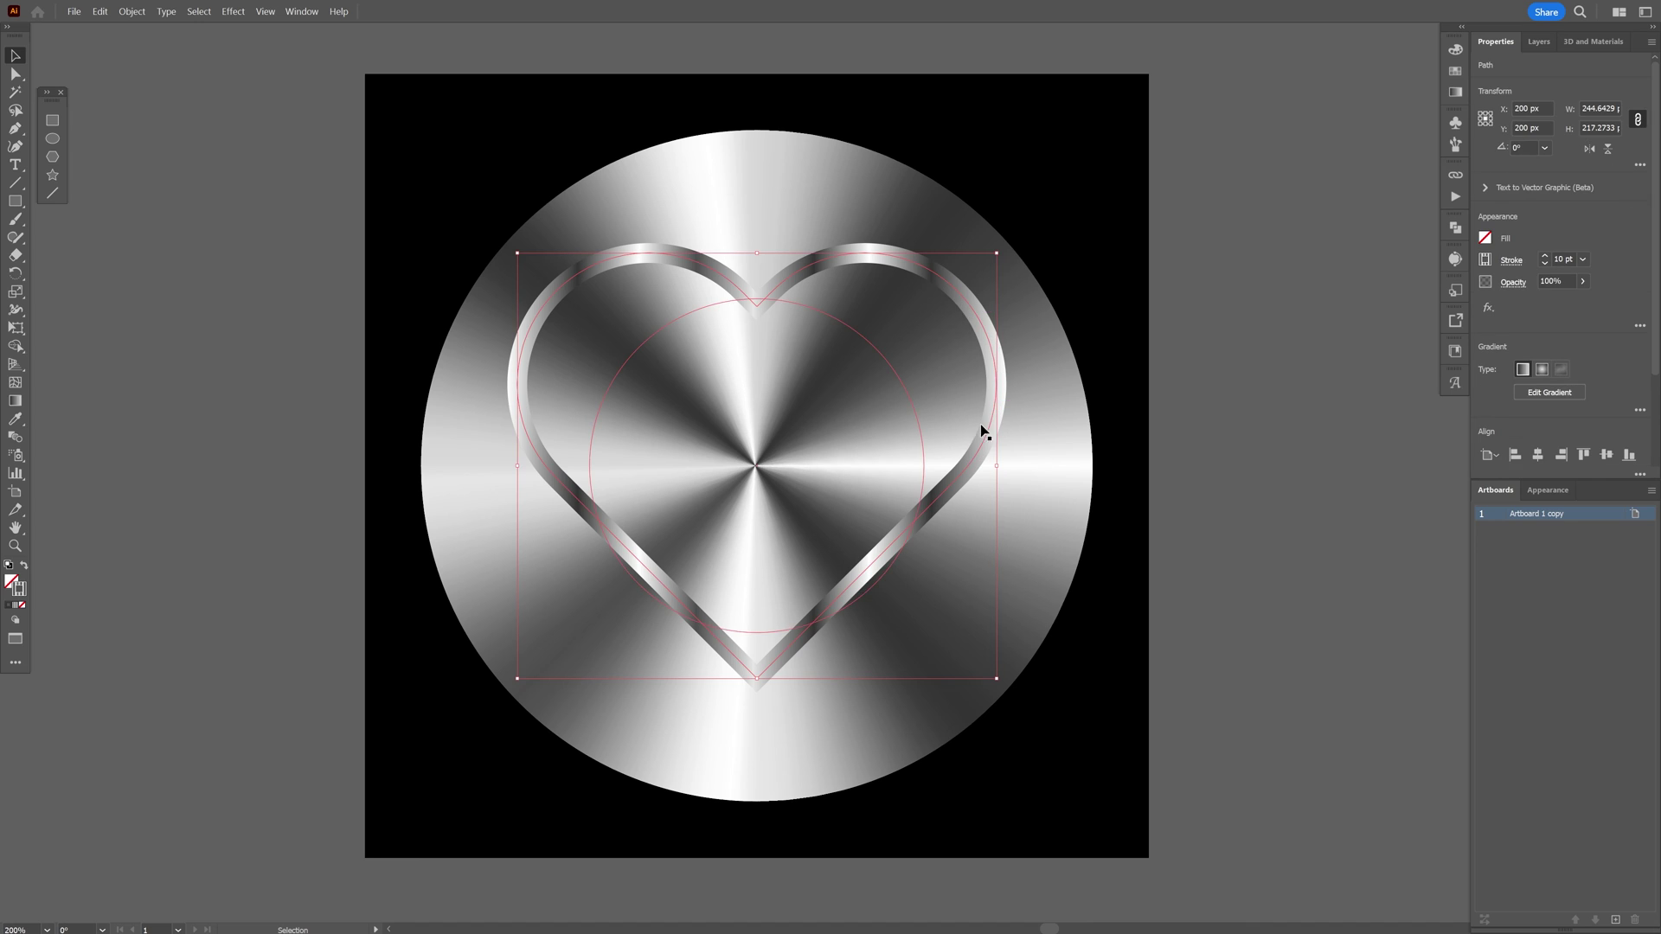
key("a")
key("ctrl+f")
left_click_drag(994, 385, 1066, 336)
key("ctrl+z")
Step: Add the metallic circle to the selection and clip it to the copied heart with a clipping mask
left_click(867, 344, "shift")
right_click(868, 346)
left_click(929, 577)
left_click_drag(845, 353, 911, 324)
key("ctrl+z")
Step: Arrange the clipped metallic fill behind the heart's gradient outline and deselect everything
right_click(836, 330)
mouse_move(943, 583)
left_click(1081, 636)
left_click(1206, 486)
key("ctrl+equal")
left_click_drag(1221, 482, 1220, 467)
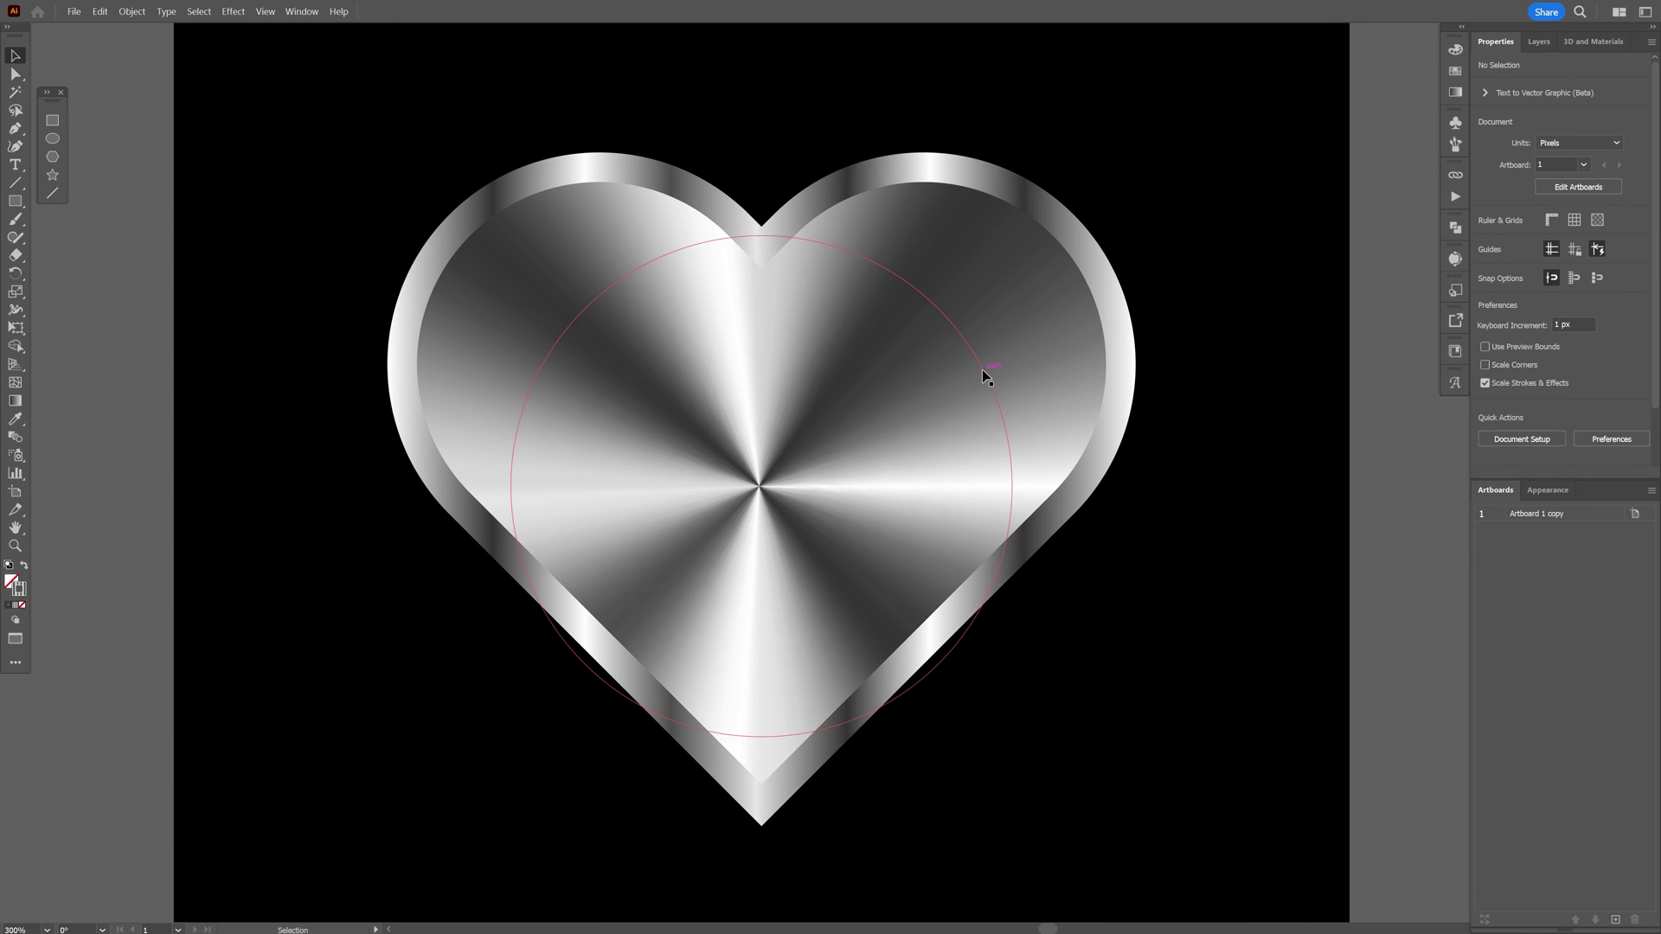